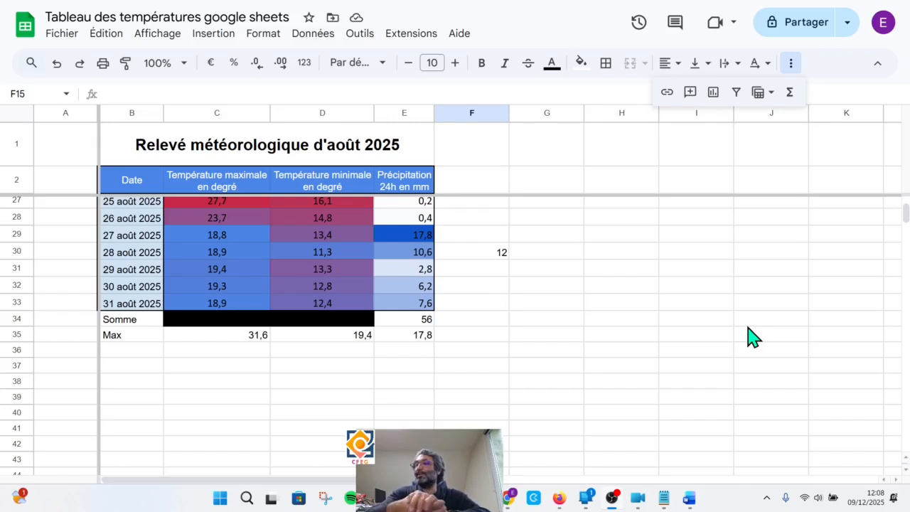
# Step: Label cell B36, directly below the Max row, as "Min"
pyautogui.click(146, 350)
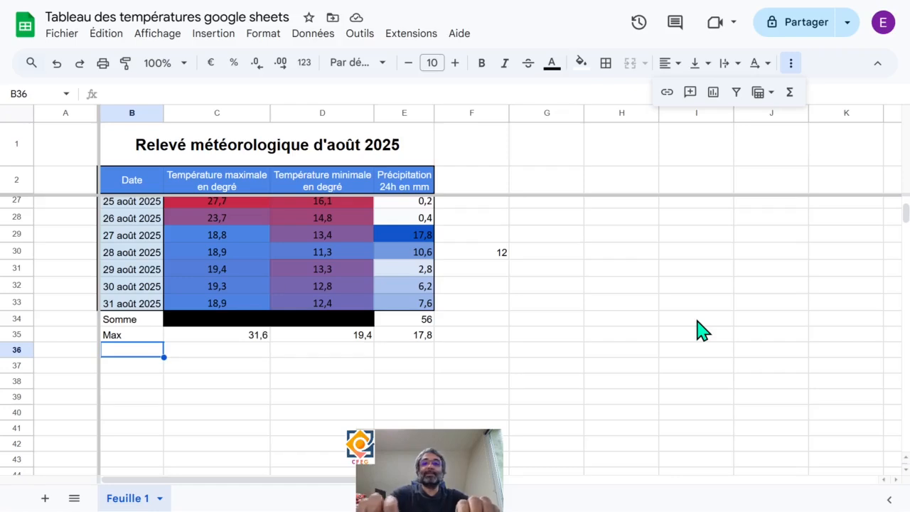
pyautogui.write('Min')
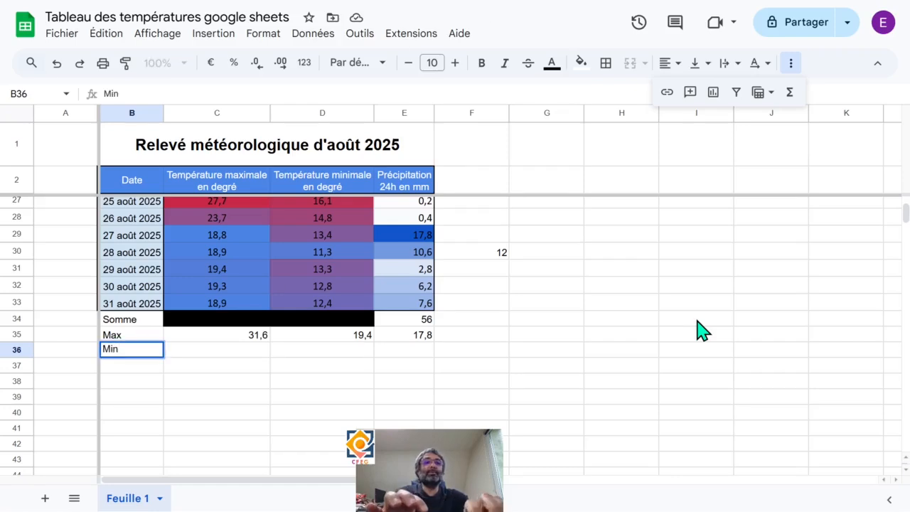
pyautogui.press('Tab')
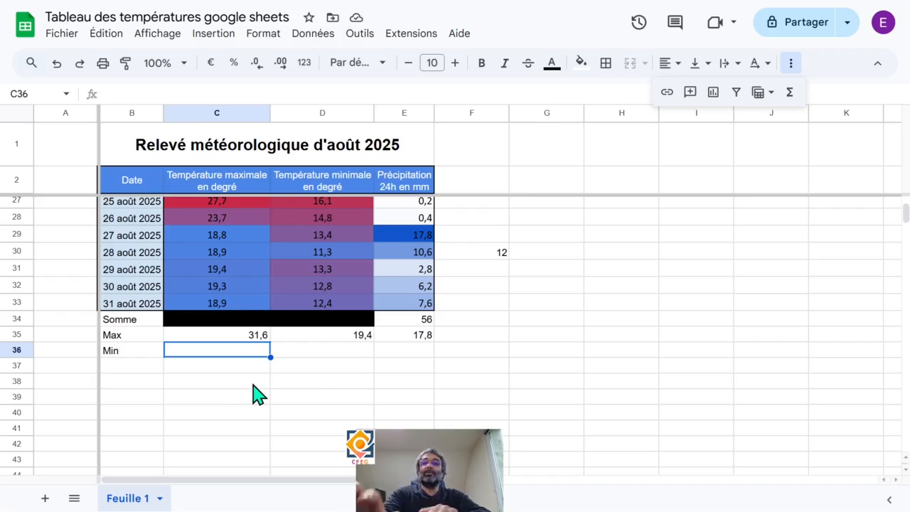
# Step: Calculate the lowest value of the maximum-temperature column in C36 with =min(C3:C33), and check it against the data
pyautogui.write('=')
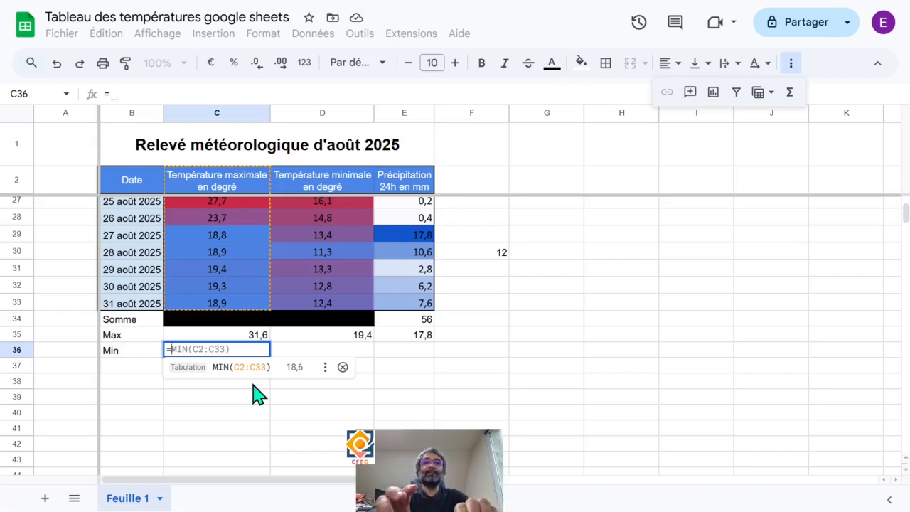
pyautogui.write('min')
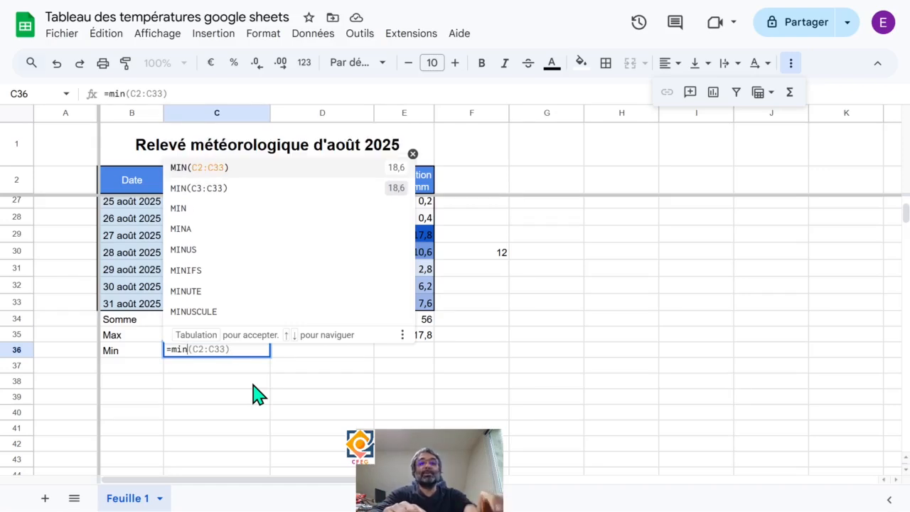
pyautogui.write('(')
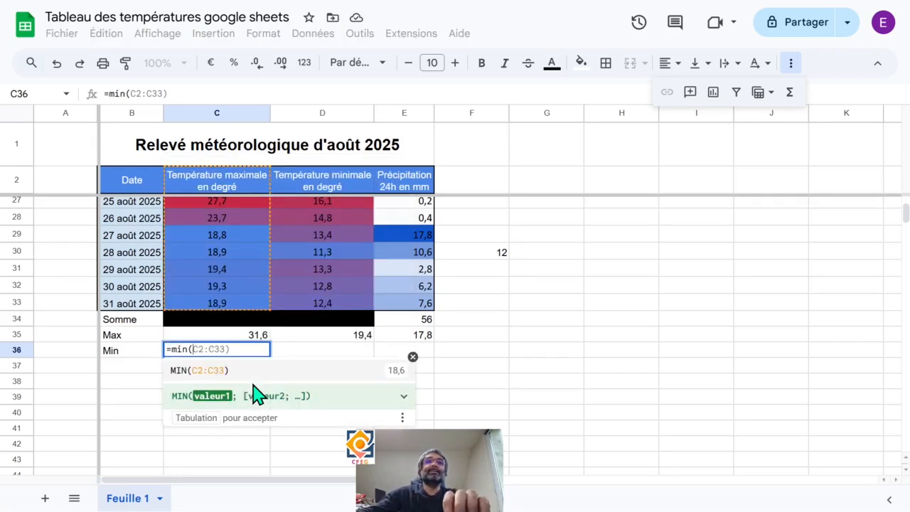
pyautogui.moveTo(249, 307); pyautogui.dragTo(220, 215)
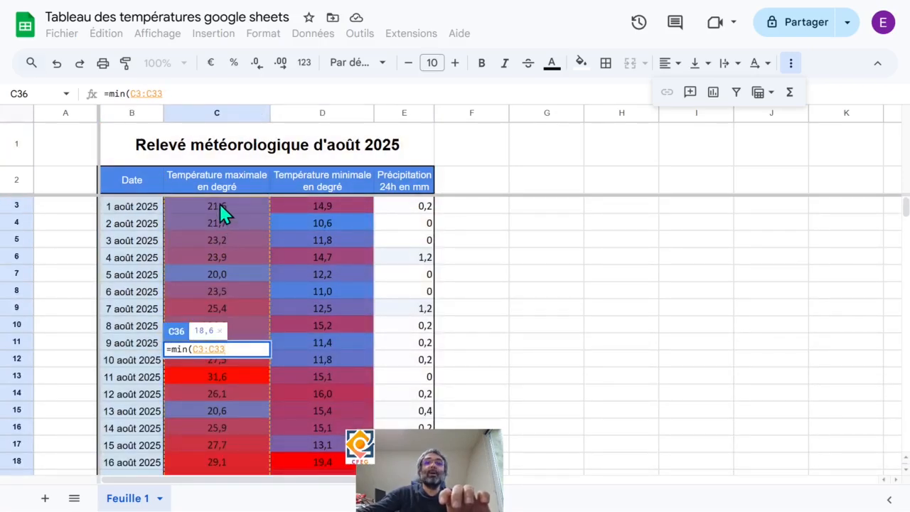
pyautogui.write(')')
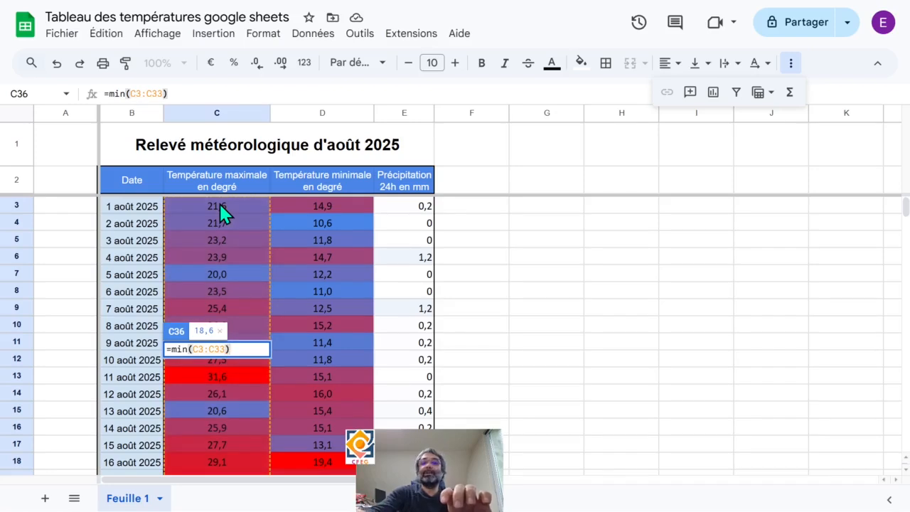
pyautogui.press('Return')
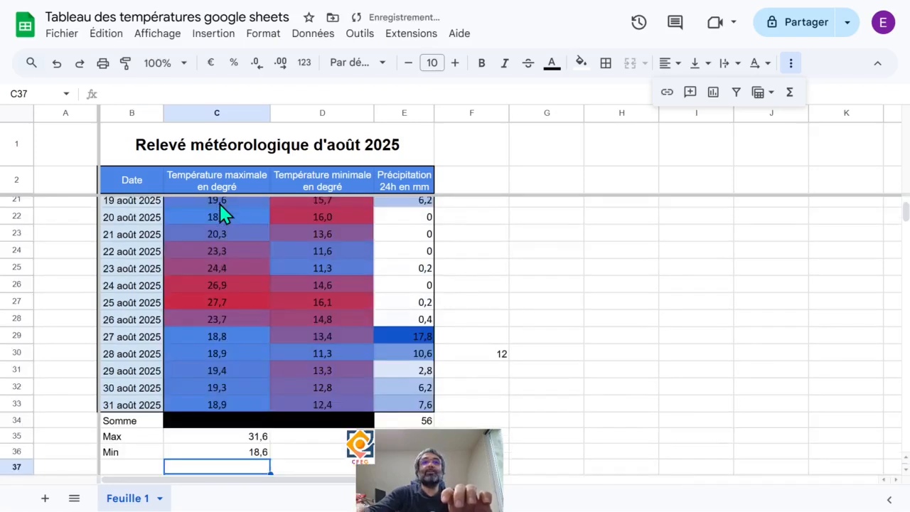
pyautogui.click(241, 451)
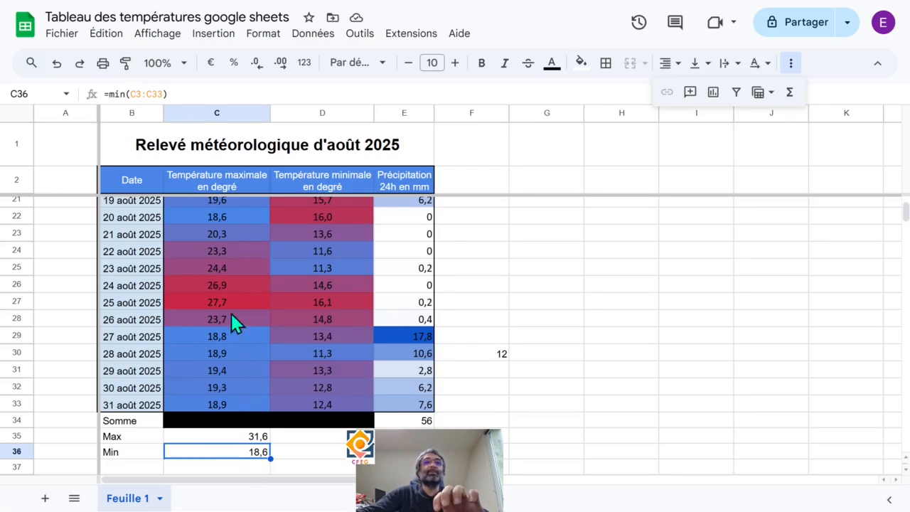
pyautogui.scroll(6, 230, 341)
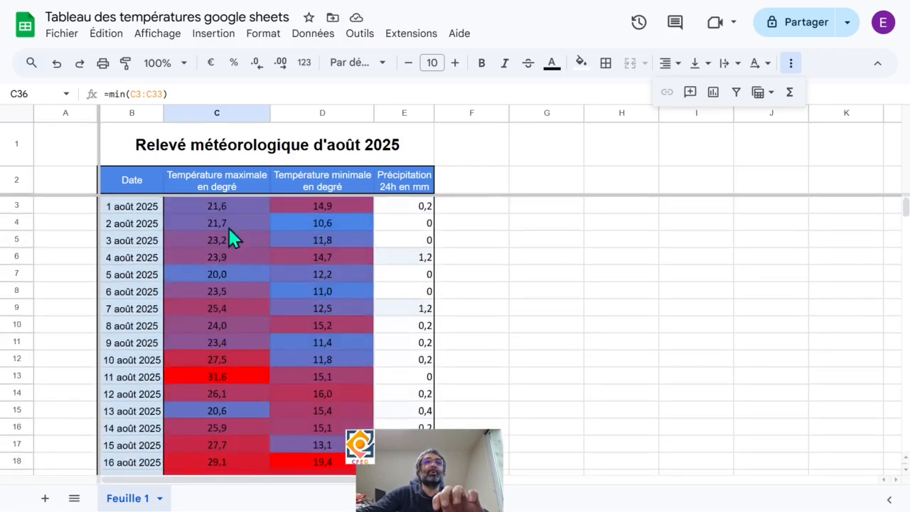
pyautogui.scroll(-7, 222, 244)
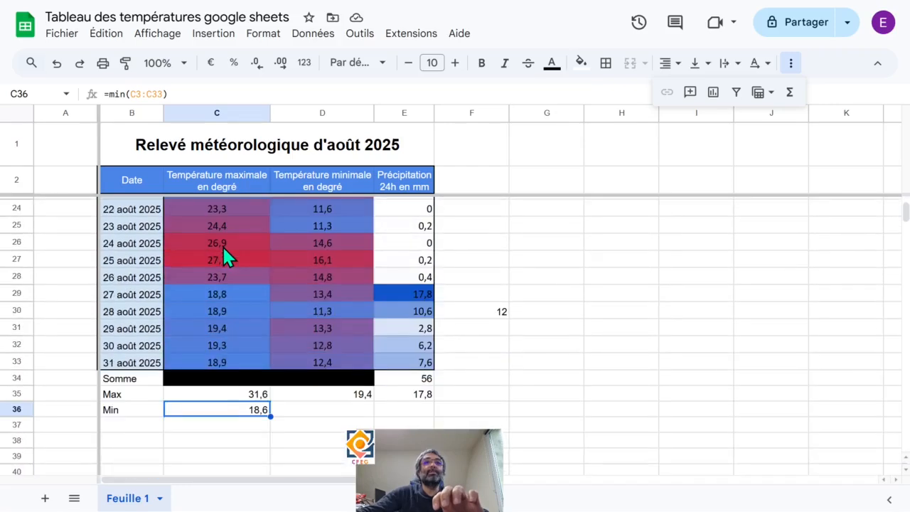
# Step: Insert the MIN function in D36 over the minimum-temperature range D3:D33, and check it against the column's data
pyautogui.click(331, 411)
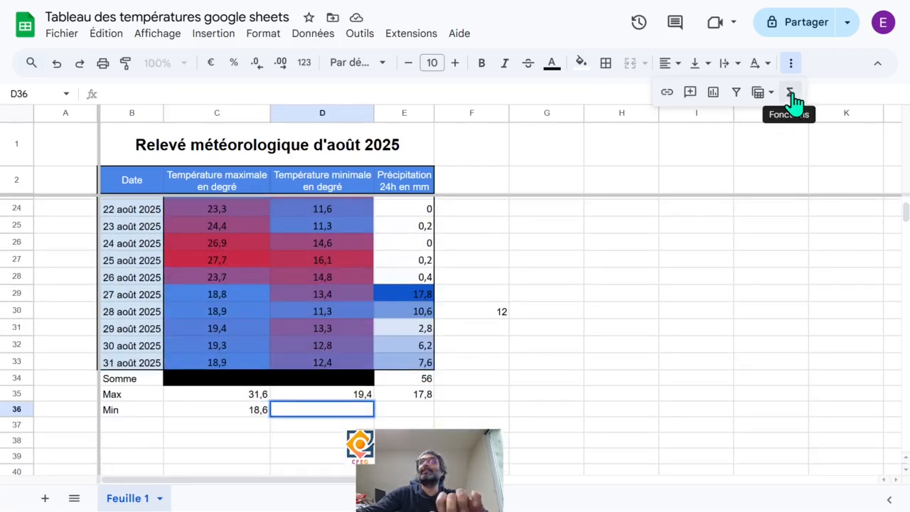
pyautogui.click(791, 94)
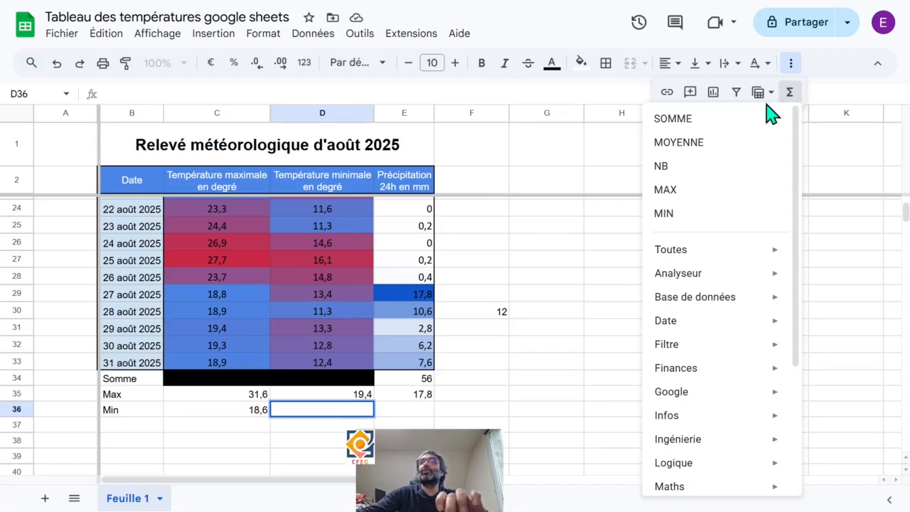
pyautogui.click(710, 217)
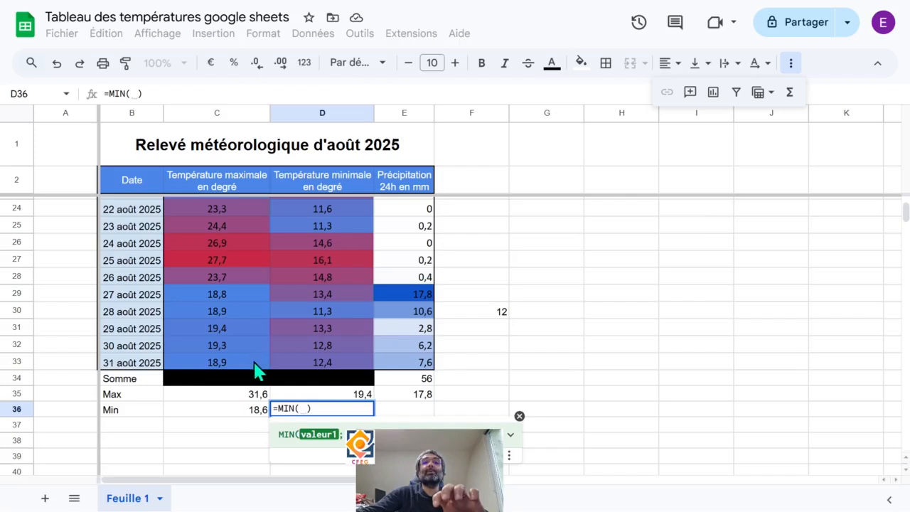
pyautogui.moveTo(351, 364); pyautogui.dragTo(344, 202)
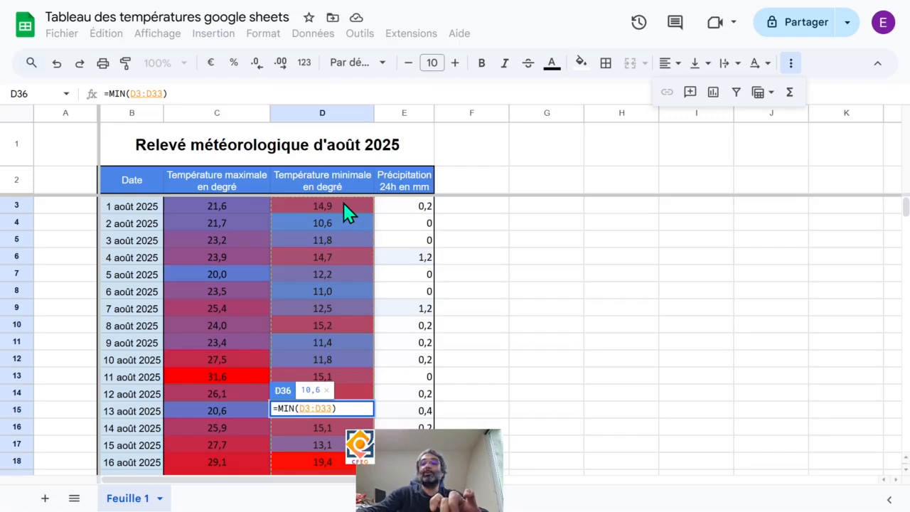
pyautogui.press('Return')
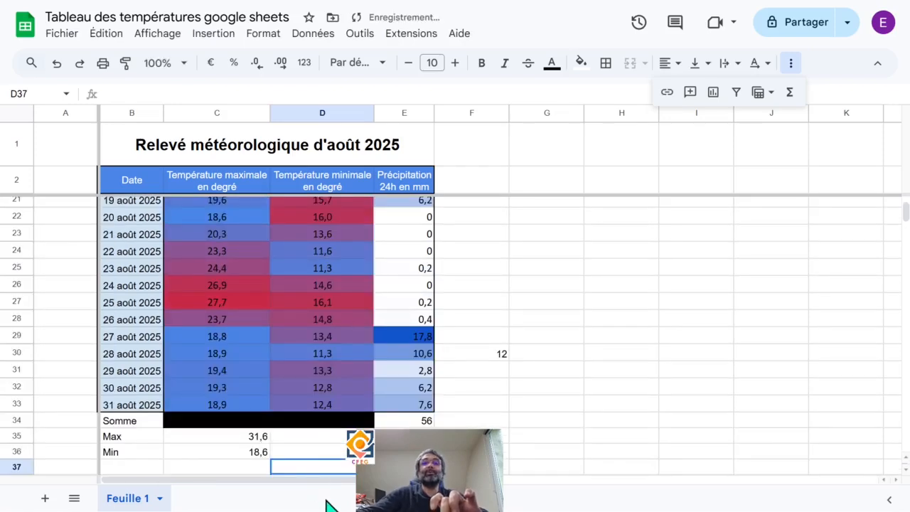
pyautogui.click(341, 453)
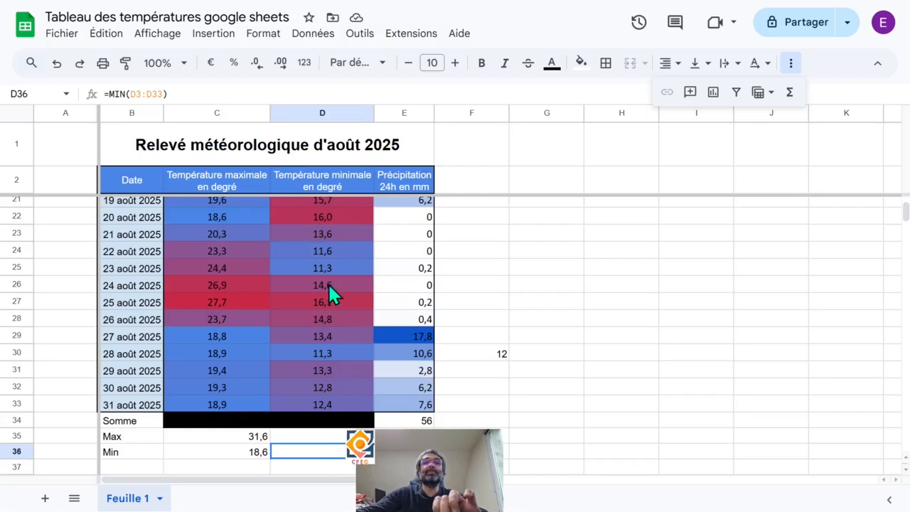
pyautogui.scroll(5, 328, 282)
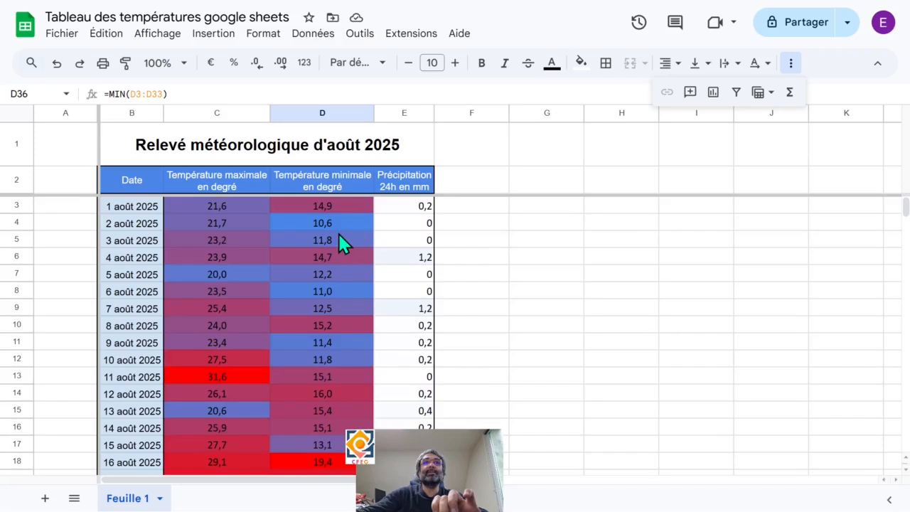
pyautogui.scroll(-7, 339, 290)
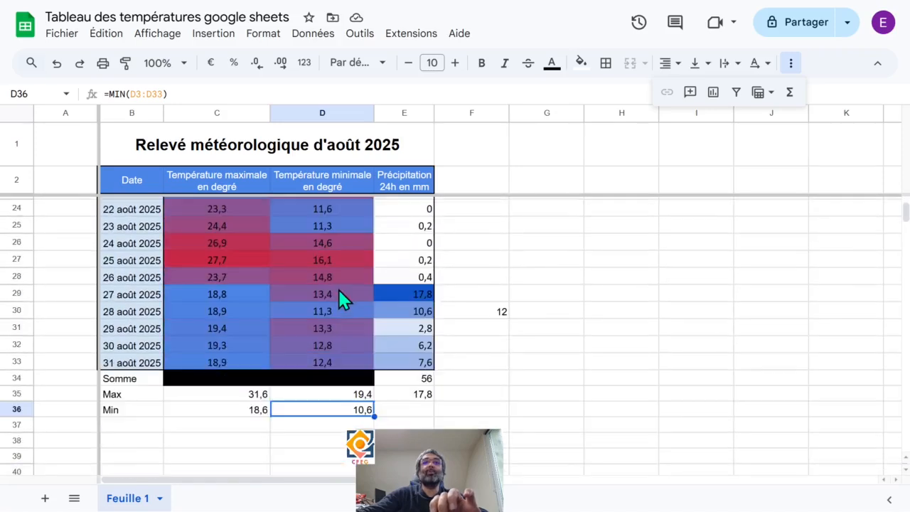
# Step: Extend the MIN formula from D36 to E36 for the precipitation column, and compare the two formulas
pyautogui.click(423, 413)
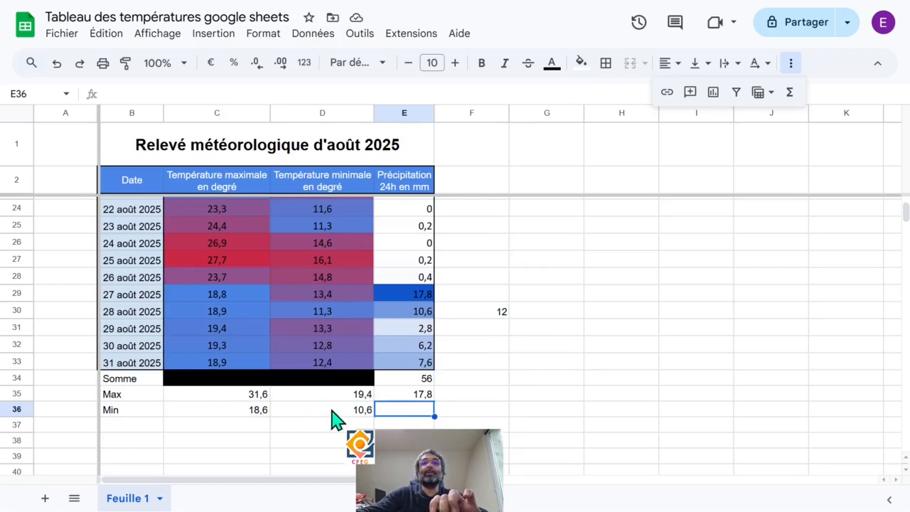
pyautogui.click(333, 417)
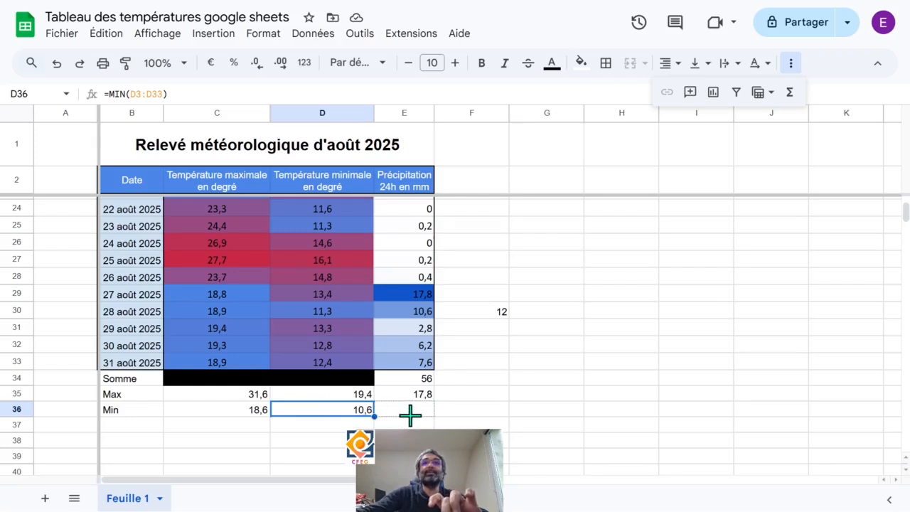
pyautogui.moveTo(410, 416); pyautogui.dragTo(418, 420)
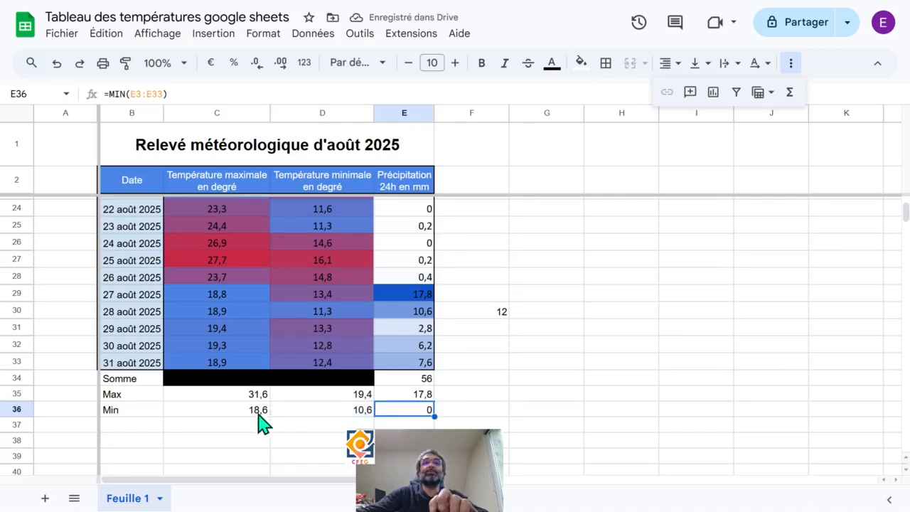
pyautogui.click(355, 418)
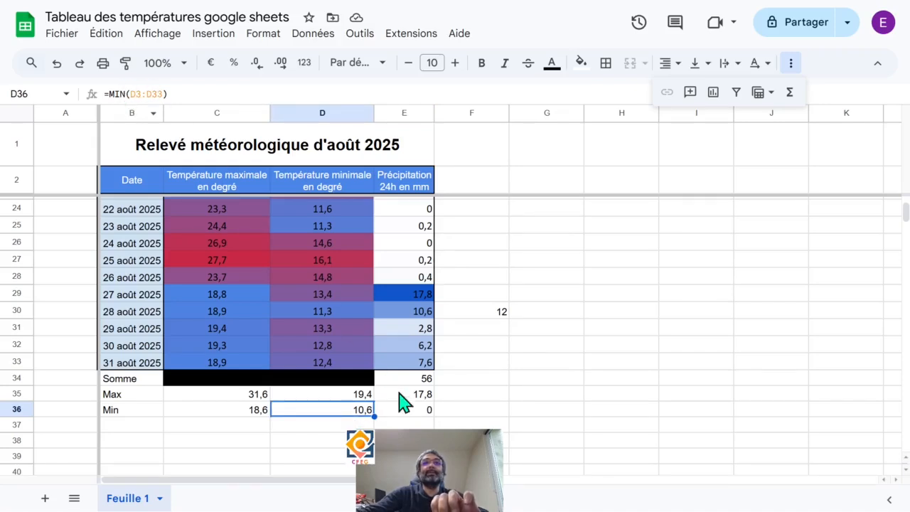
pyautogui.click(409, 418)
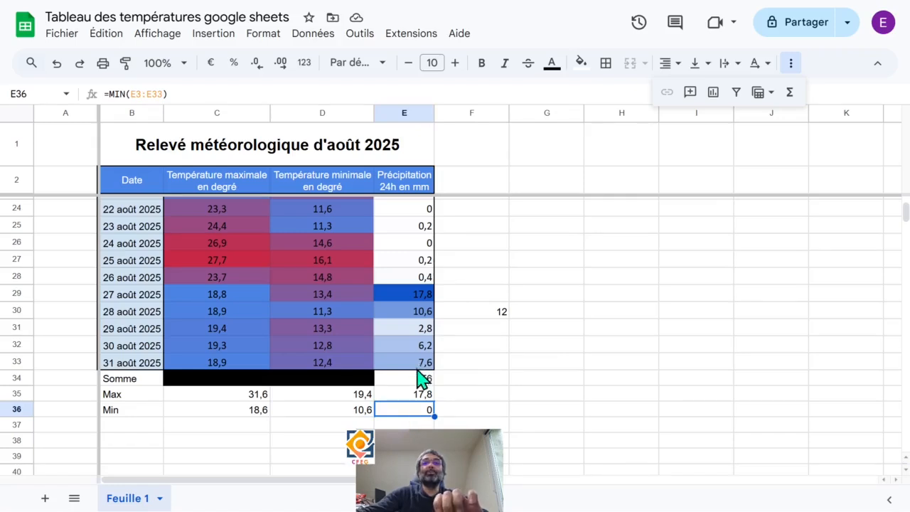
pyautogui.click(421, 246)
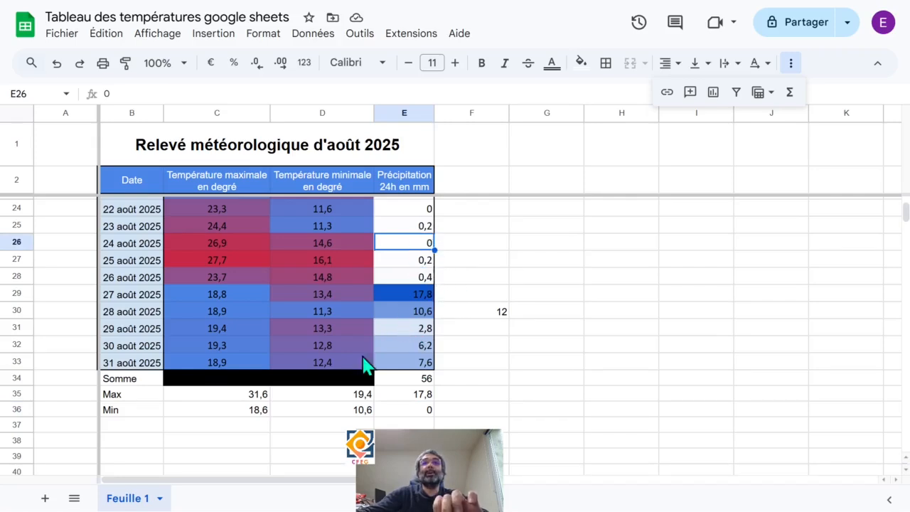
# Step: Label B37 as "Moyenne" and accept the suggested formula =MOYENNE(C2:C33) in C37
pyautogui.click(146, 426)
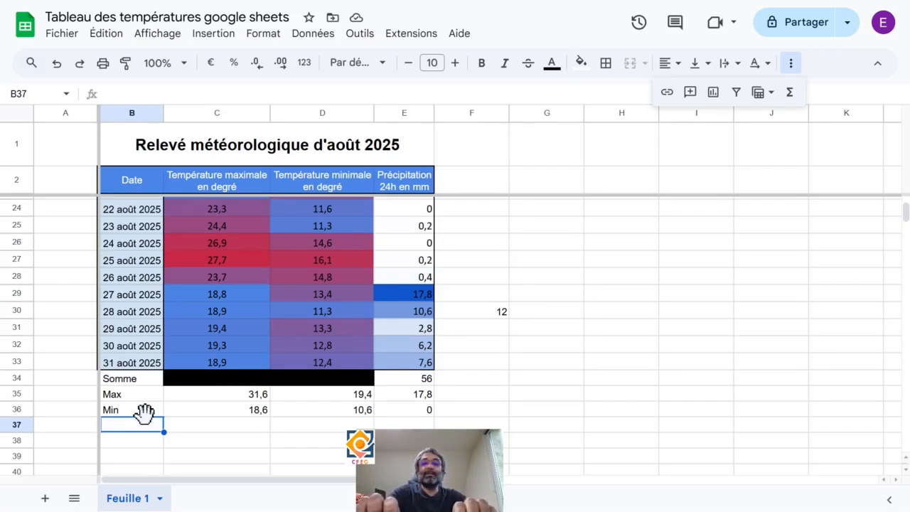
pyautogui.write('Moyenne')
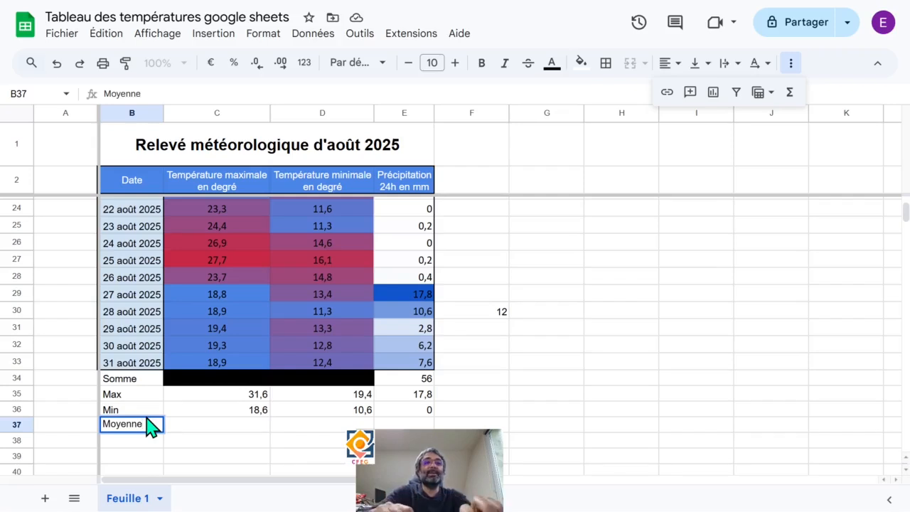
pyautogui.click(256, 432)
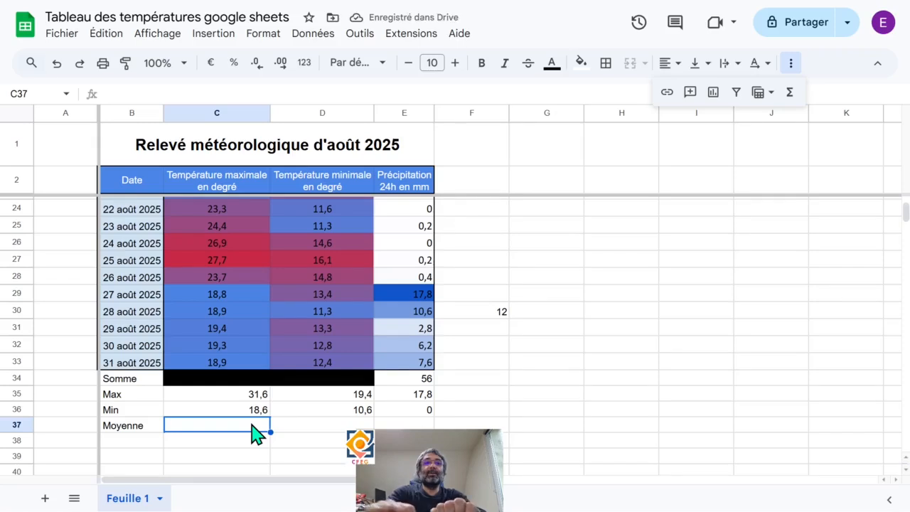
pyautogui.write('=')
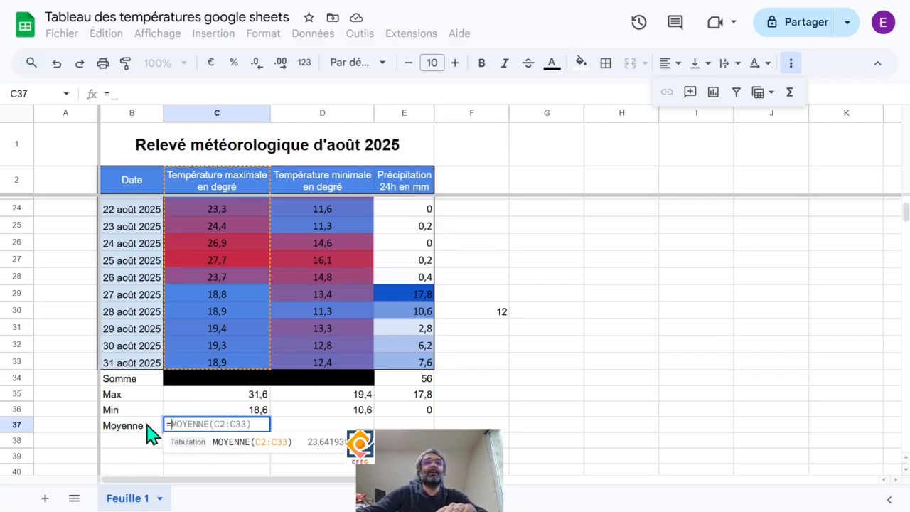
pyautogui.click(223, 425)
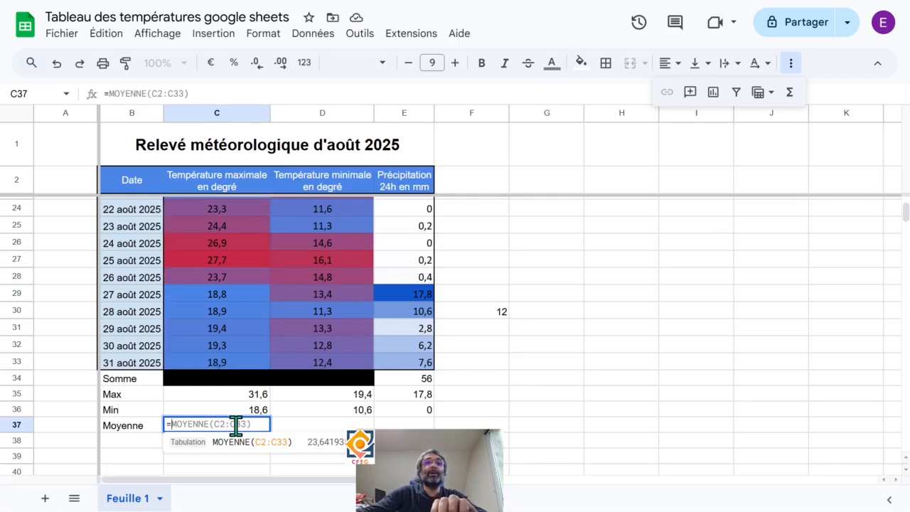
pyautogui.click(248, 442)
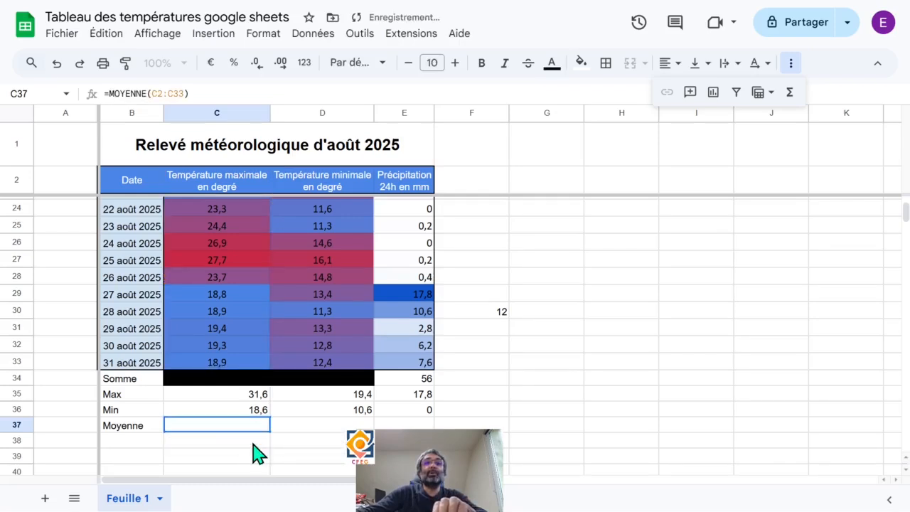
# Step: Correct the average formula in C37 so its range starts at C3, giving =MOYENNE(C3:C33)
pyautogui.click(160, 93)
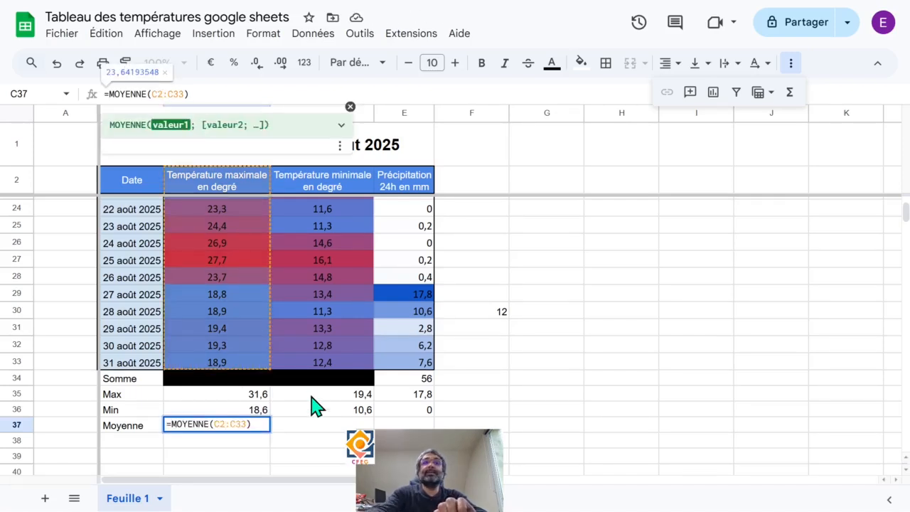
pyautogui.press('BackSpace')
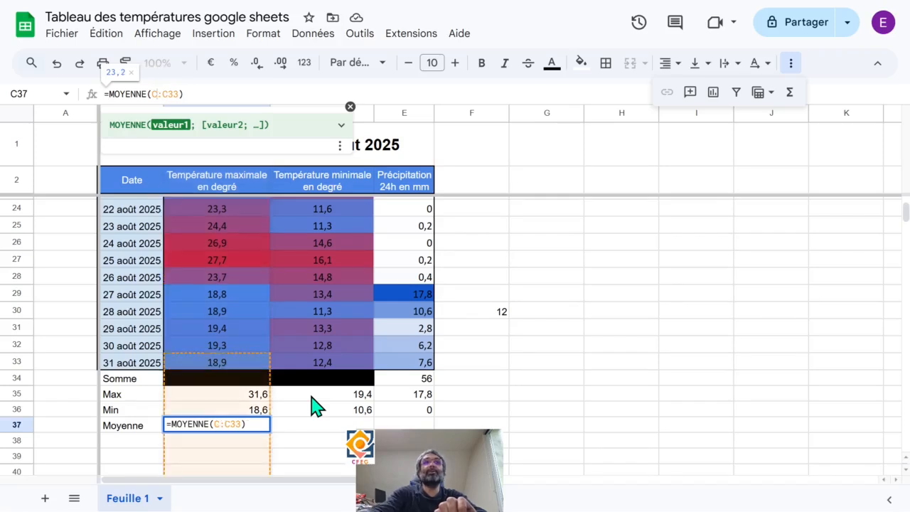
pyautogui.write('3')
pyautogui.press('Return')
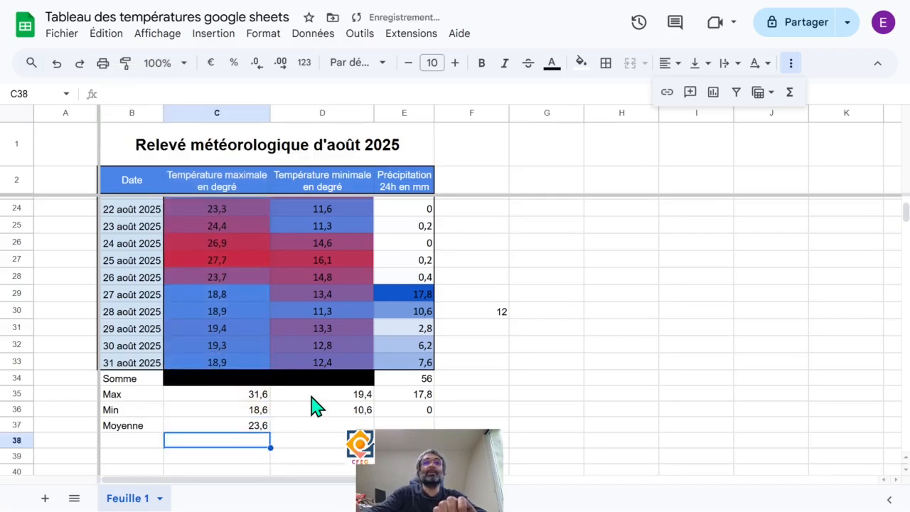
# Step: Enter =MOYENNE(D3:D33) in D37 to average the minimum temperatures
pyautogui.press('Up')
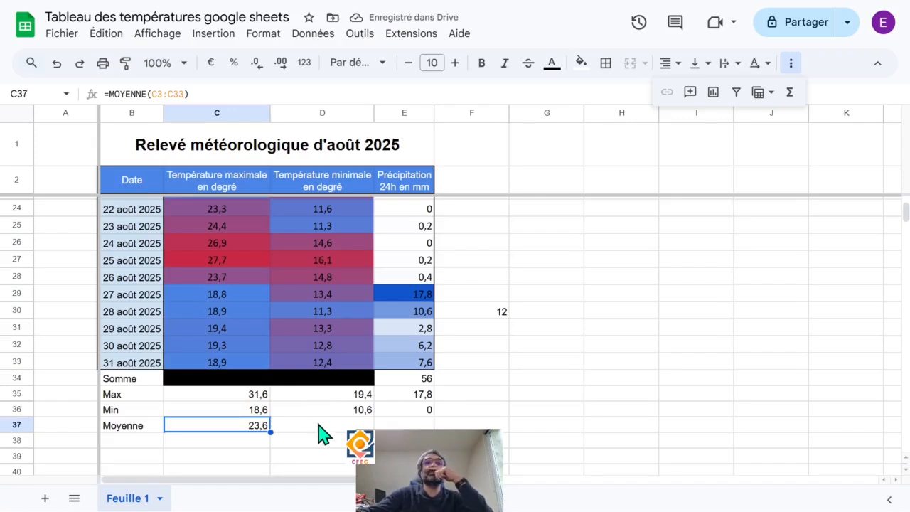
pyautogui.click(319, 429)
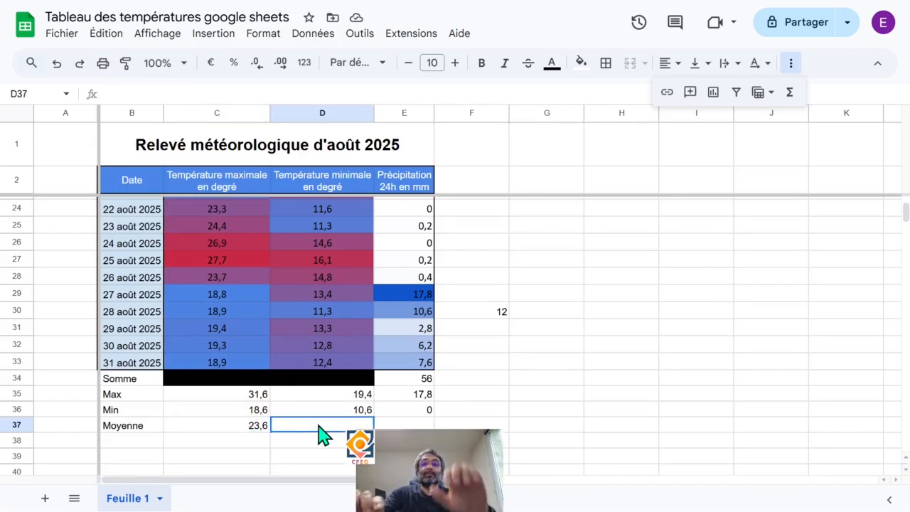
pyautogui.write('=')
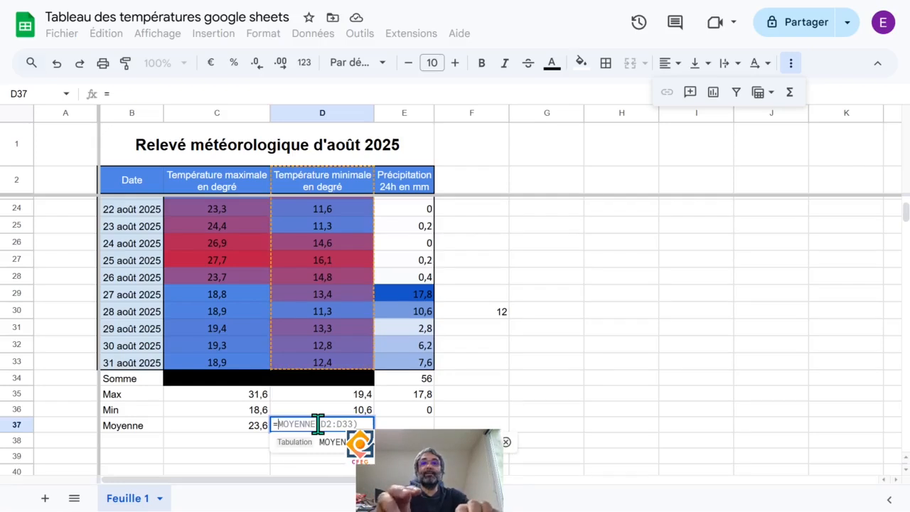
pyautogui.write('mo')
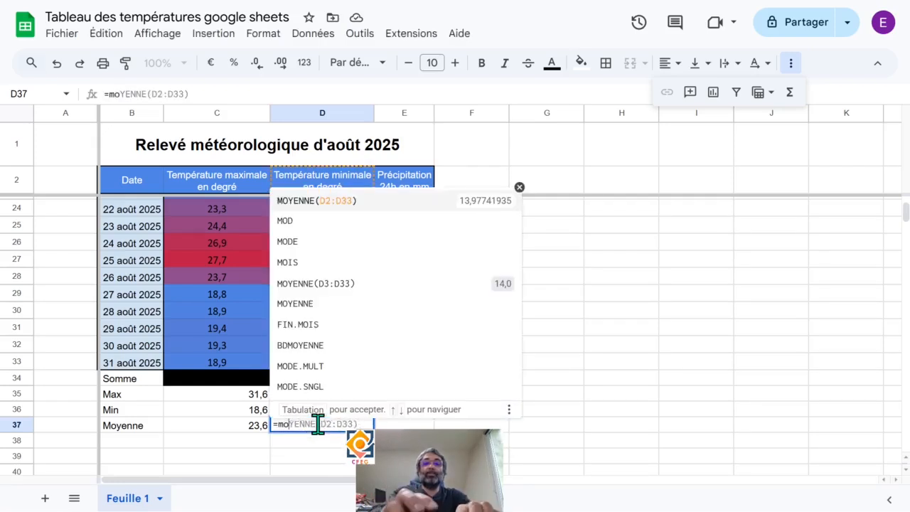
pyautogui.write('yenne(')
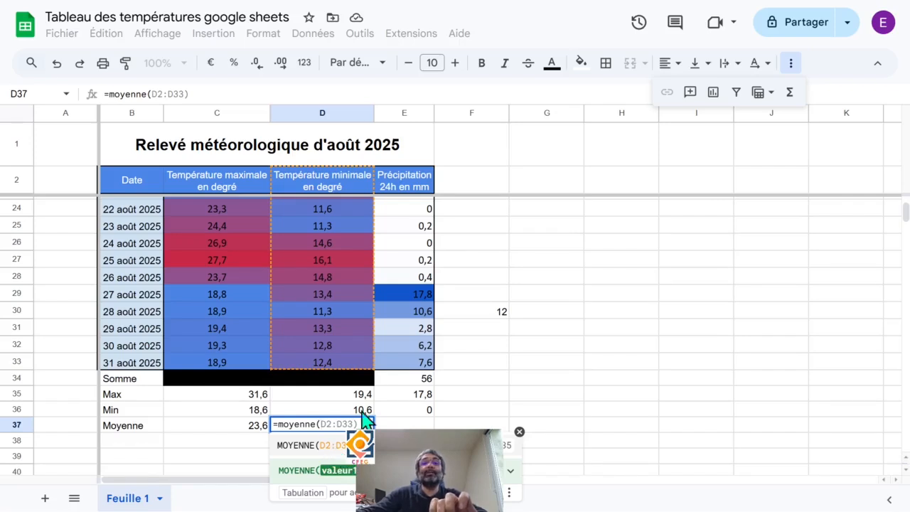
pyautogui.moveTo(341, 368); pyautogui.dragTo(334, 214)
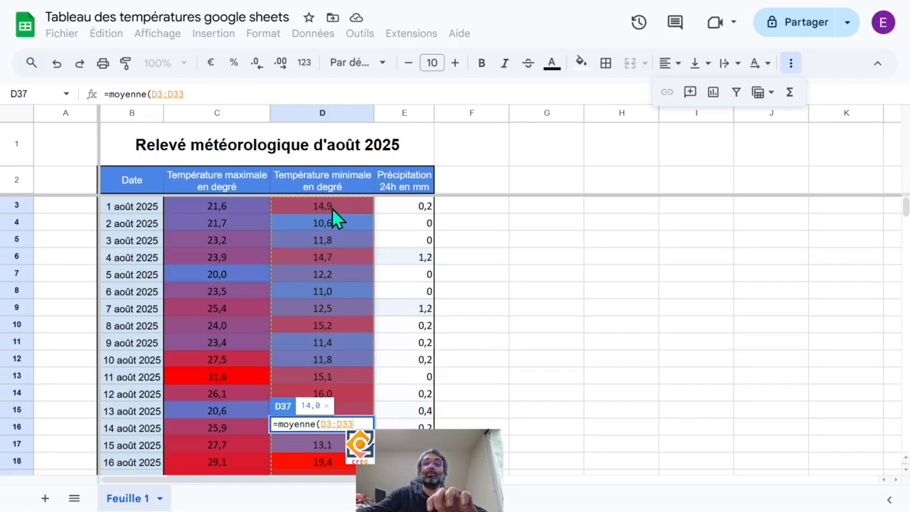
pyautogui.write(')')
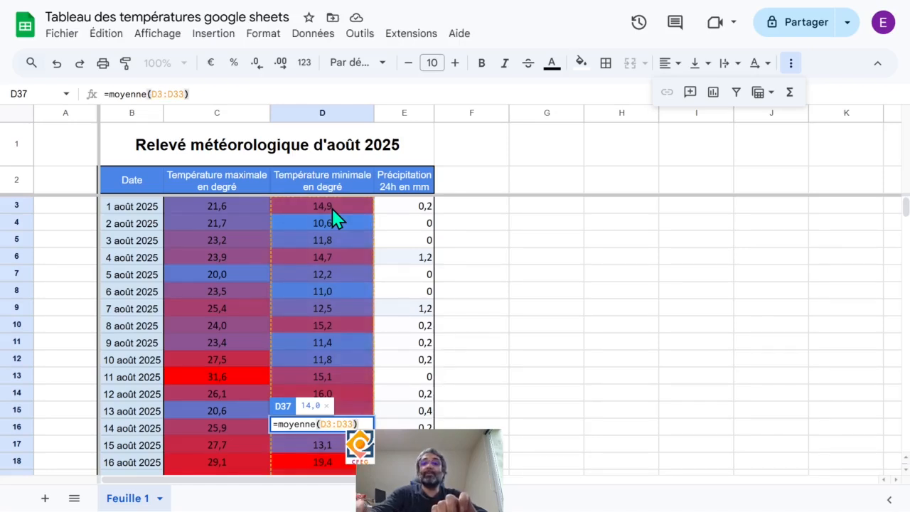
pyautogui.press('Return')
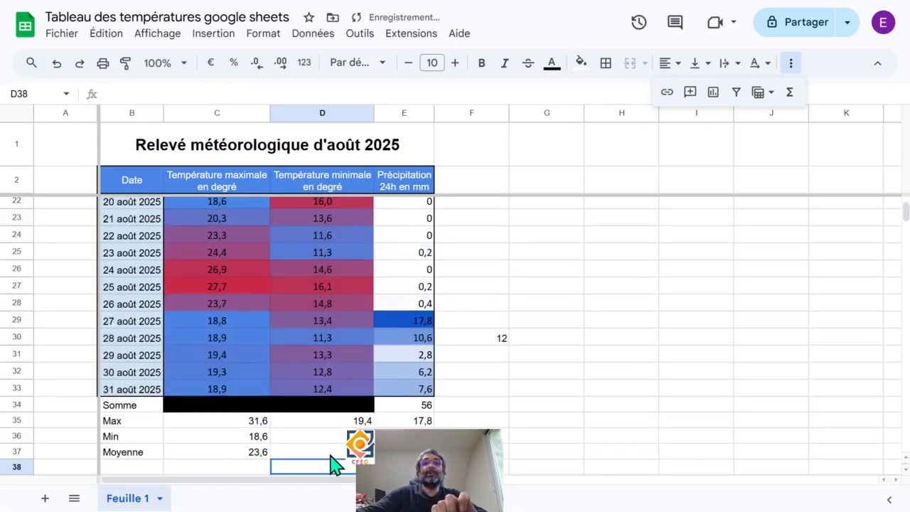
pyautogui.press('Up')
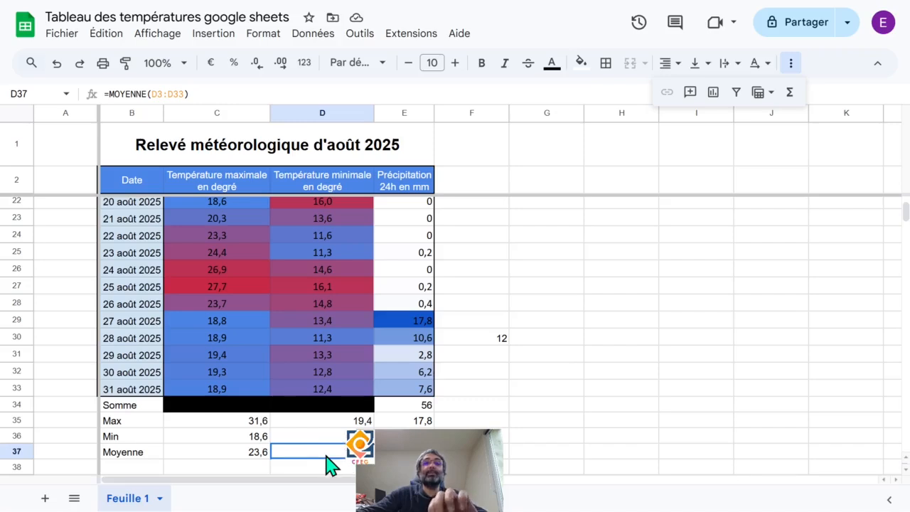
# Step: Extend the average formula from D37 to E37 for the precipitation column, and check the resulting range
pyautogui.press('Tab')
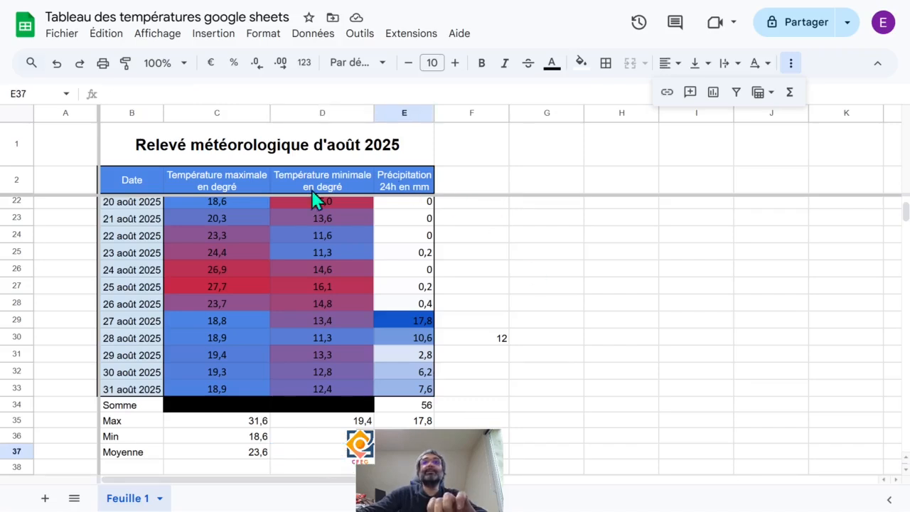
pyautogui.click(354, 451)
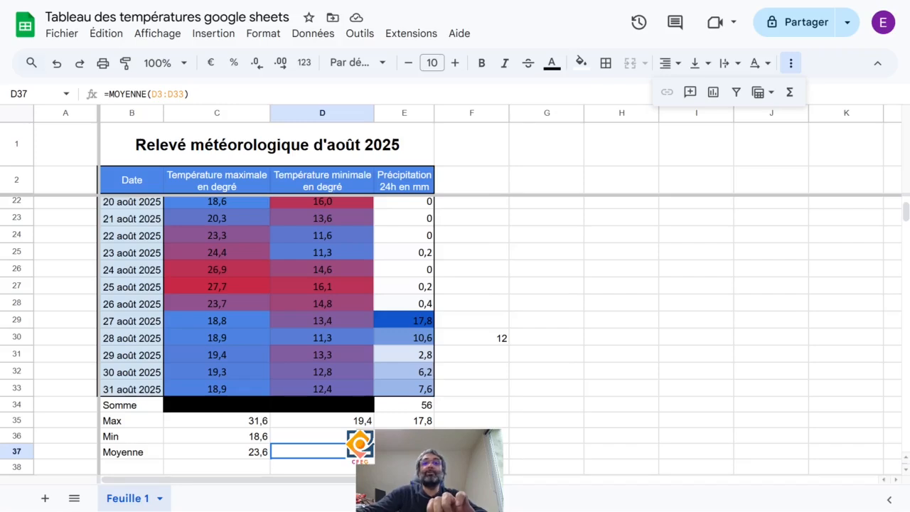
pyautogui.hotkey('shift', 'Right')
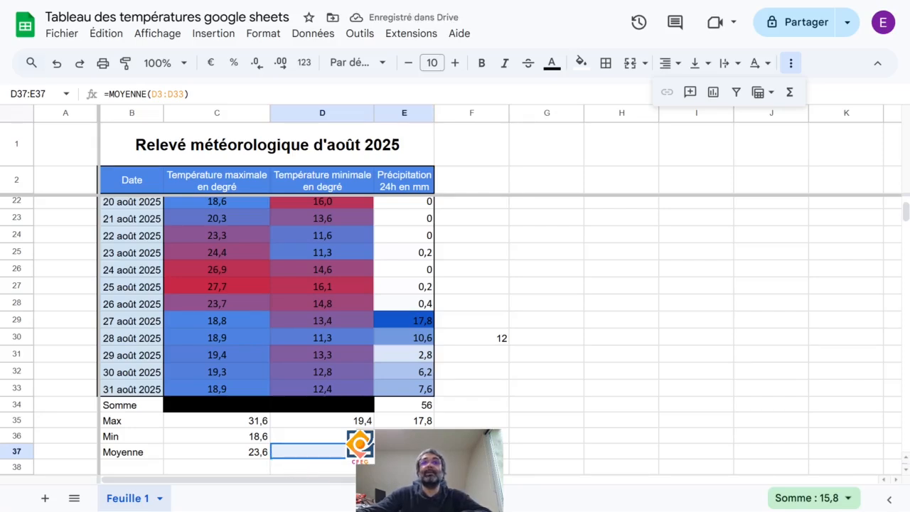
pyautogui.click(404, 451)
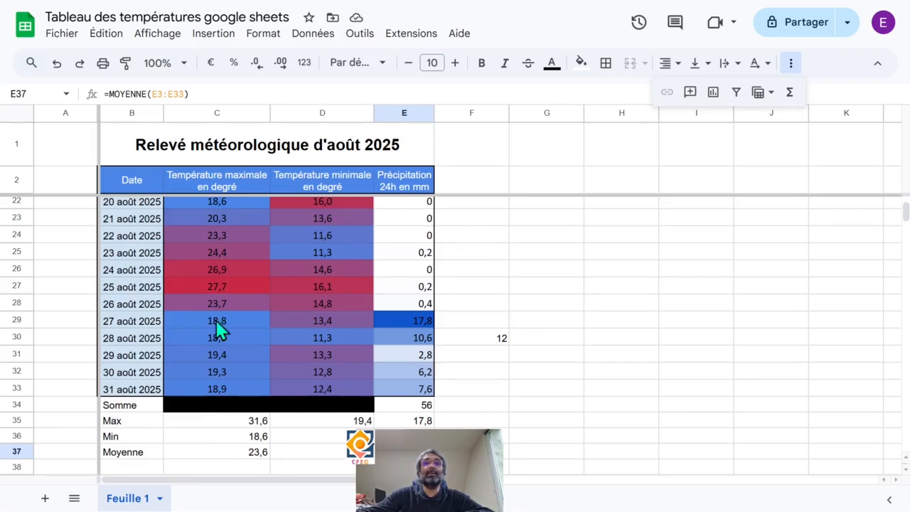
# Step: Center the maximum, minimum and average temperature values in C35:D37 horizontally
pyautogui.moveTo(237, 425); pyautogui.dragTo(318, 466)
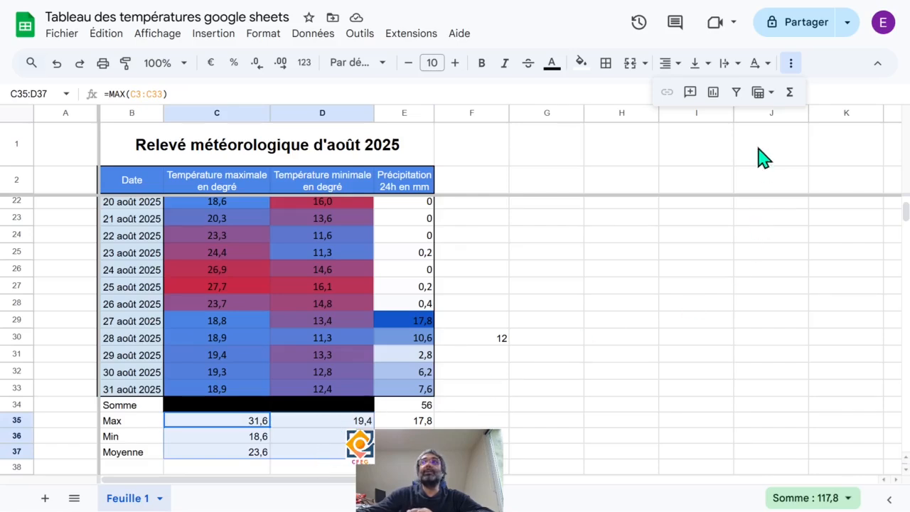
pyautogui.click(679, 66)
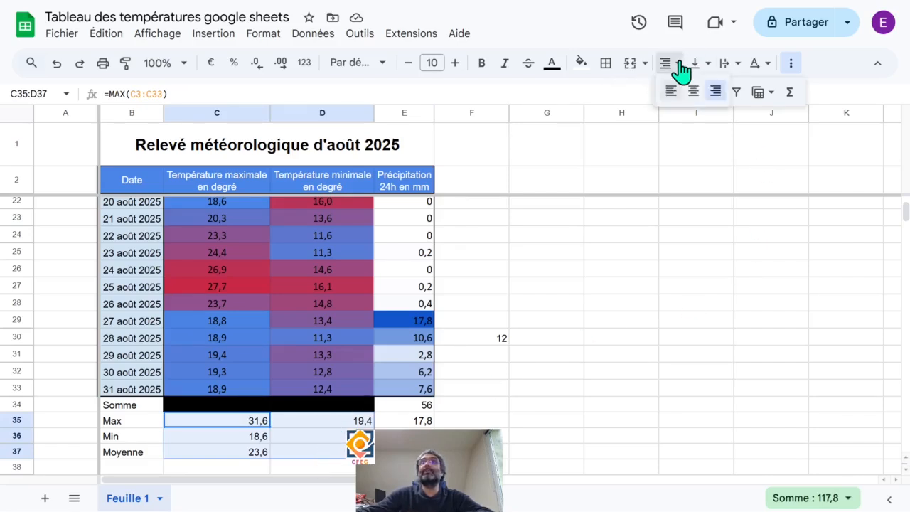
pyautogui.click(694, 93)
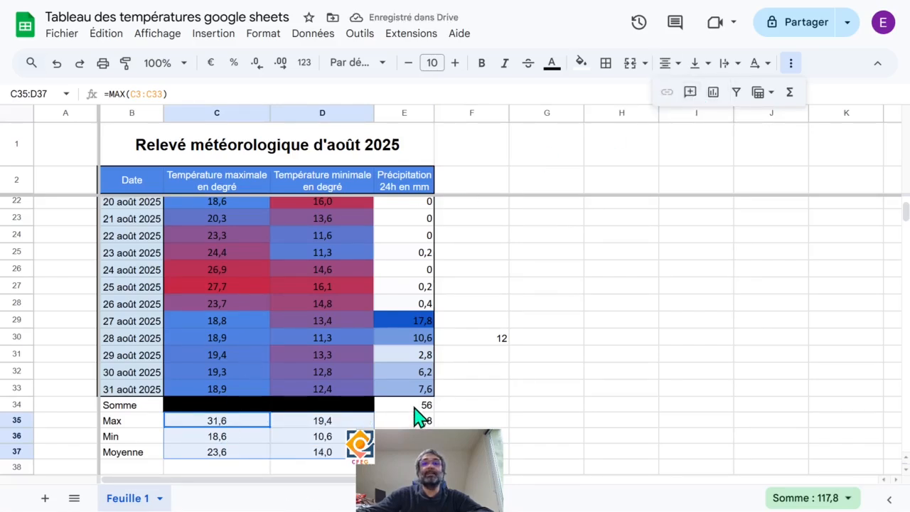
# Step: Format the precipitation summary cells E34:E37 as Nombre with one decimal place
pyautogui.moveTo(414, 403); pyautogui.dragTo(404, 453)
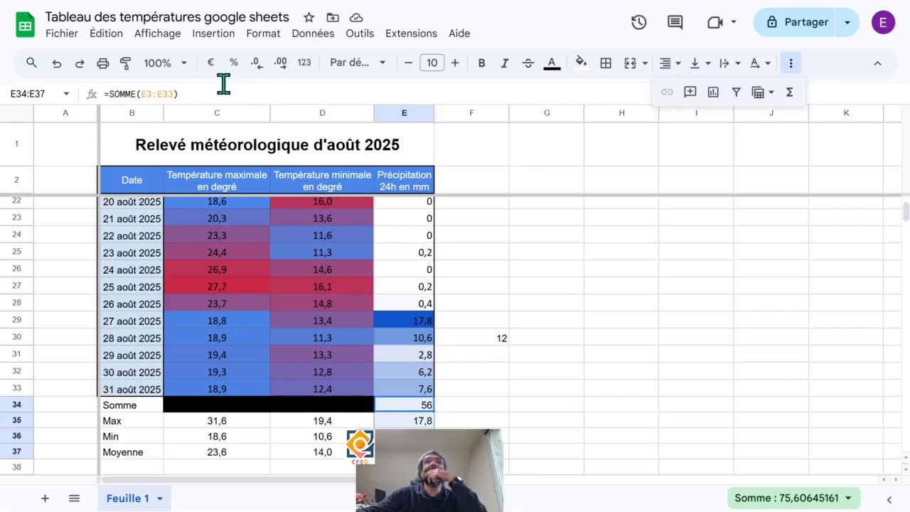
pyautogui.click(305, 64)
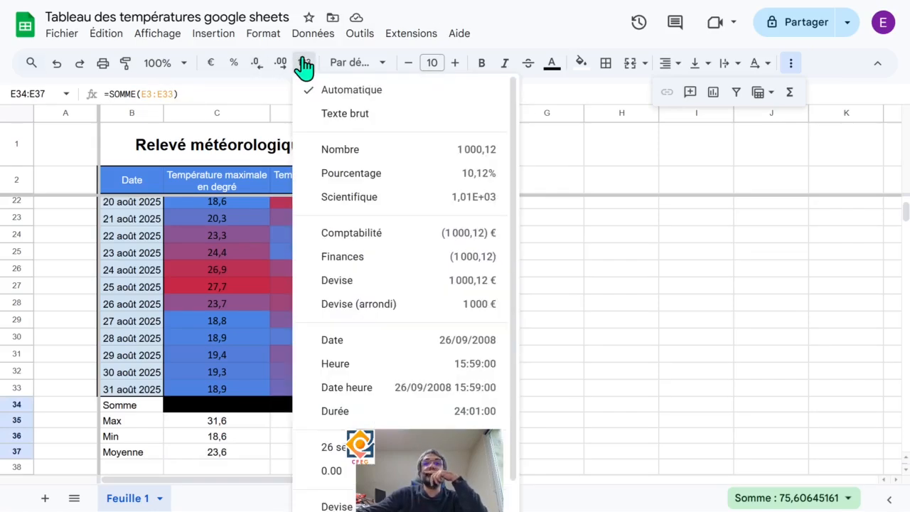
pyautogui.click(387, 151)
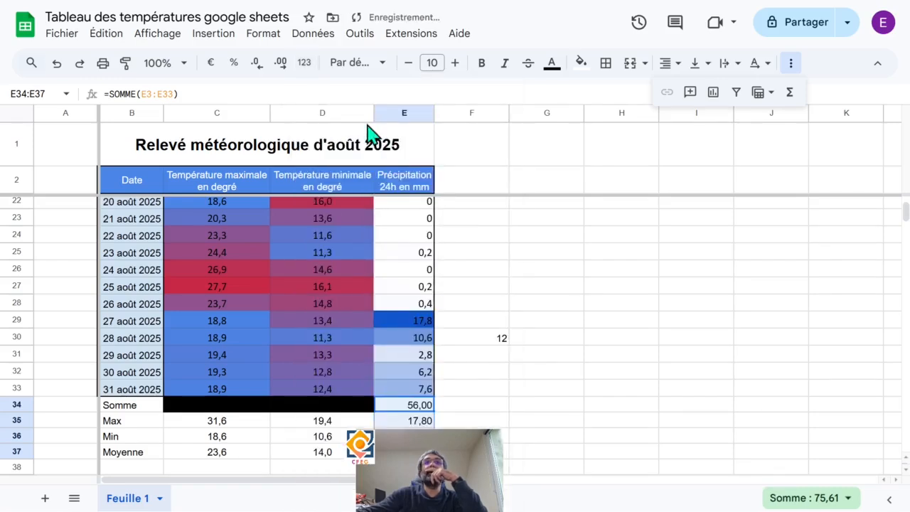
pyautogui.click(259, 67)
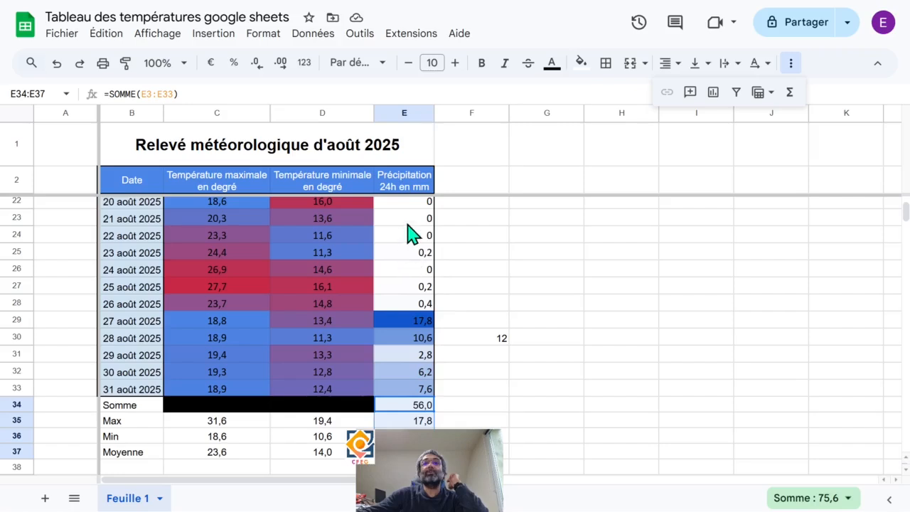
# Step: Add outer borders around the summary block B34:E37
pyautogui.moveTo(132, 405); pyautogui.dragTo(402, 453)
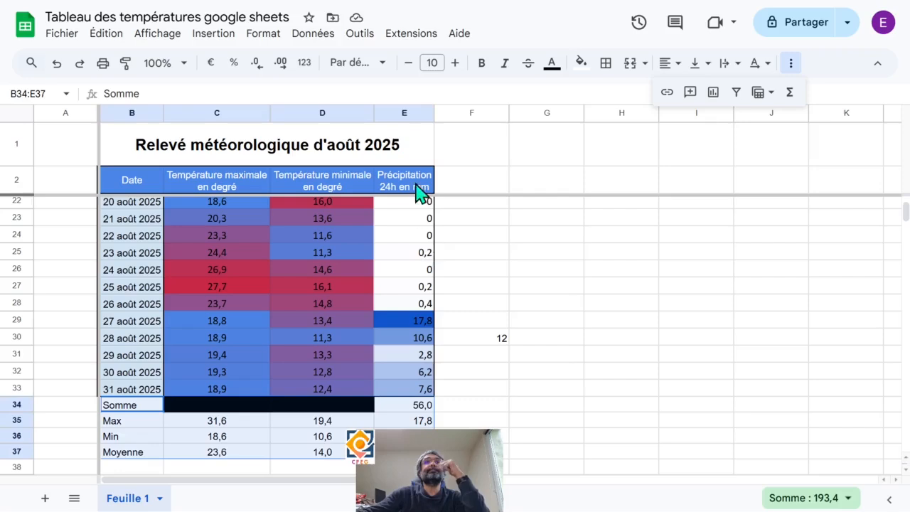
pyautogui.click(609, 66)
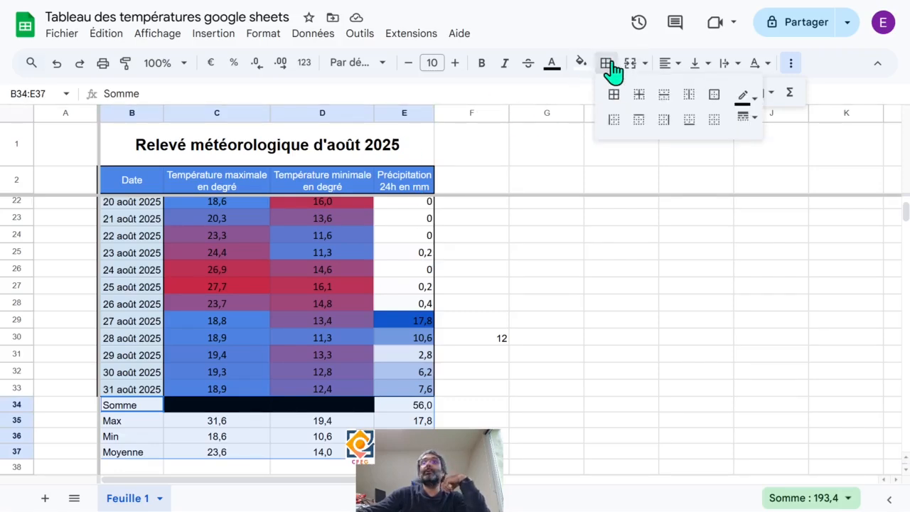
pyautogui.click(717, 102)
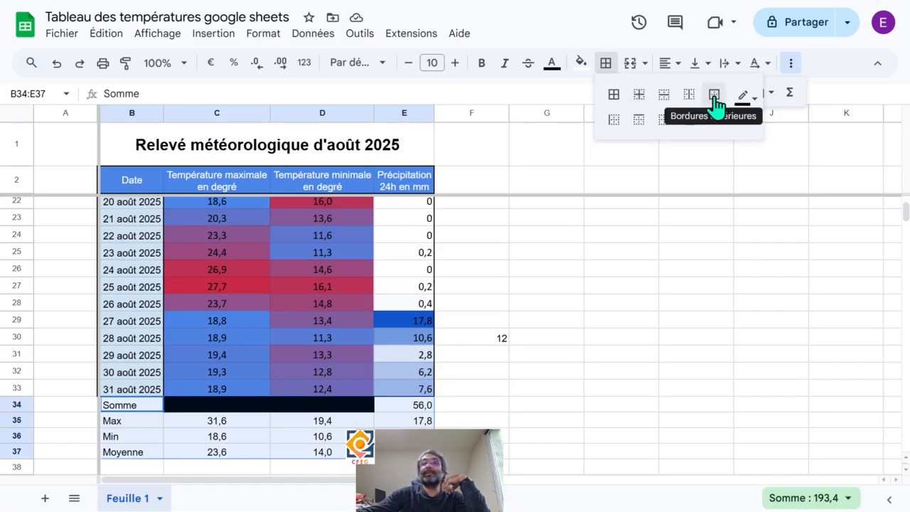
pyautogui.click(717, 102)
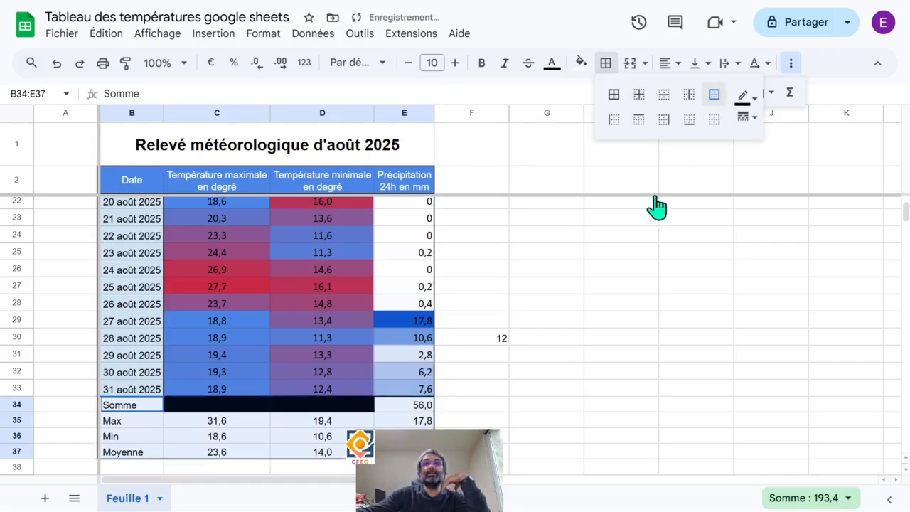
pyautogui.click(541, 391)
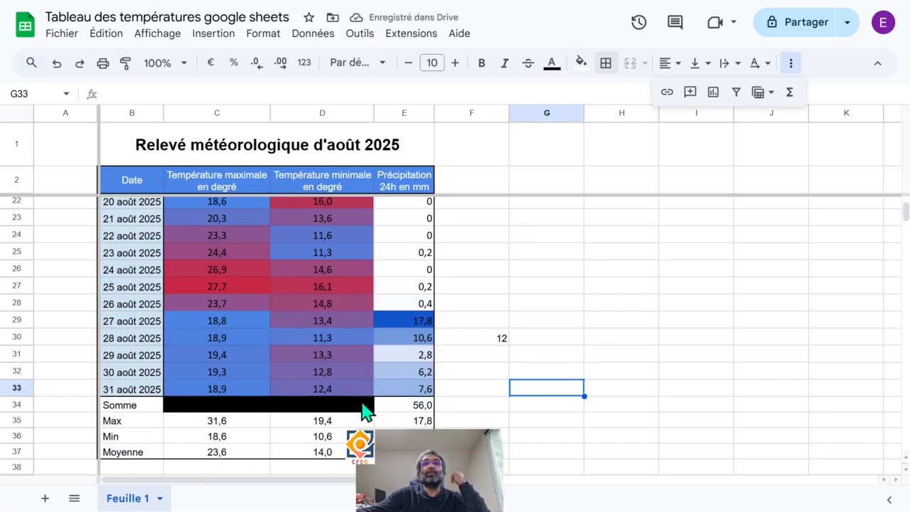
# Step: Preview how the whole current sheet would print, and return to the spreadsheet without printing
pyautogui.scroll(6, 363, 411)
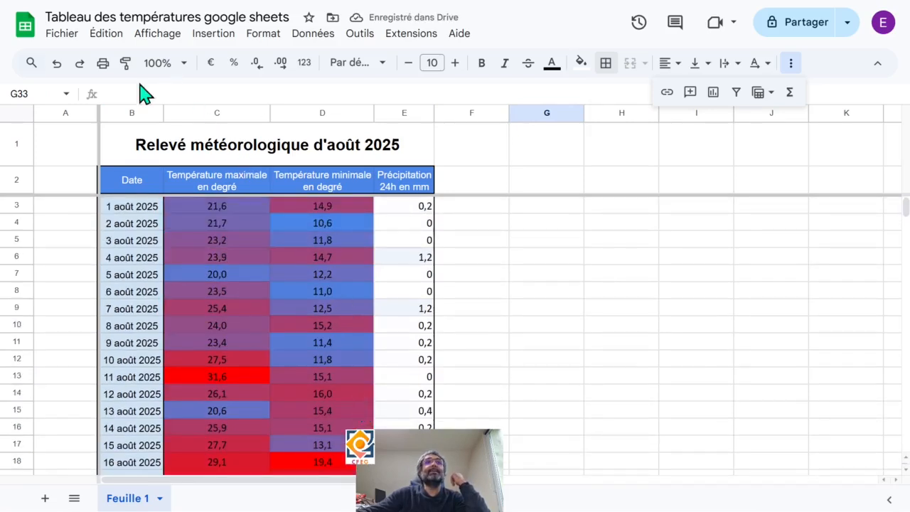
pyautogui.click(103, 70)
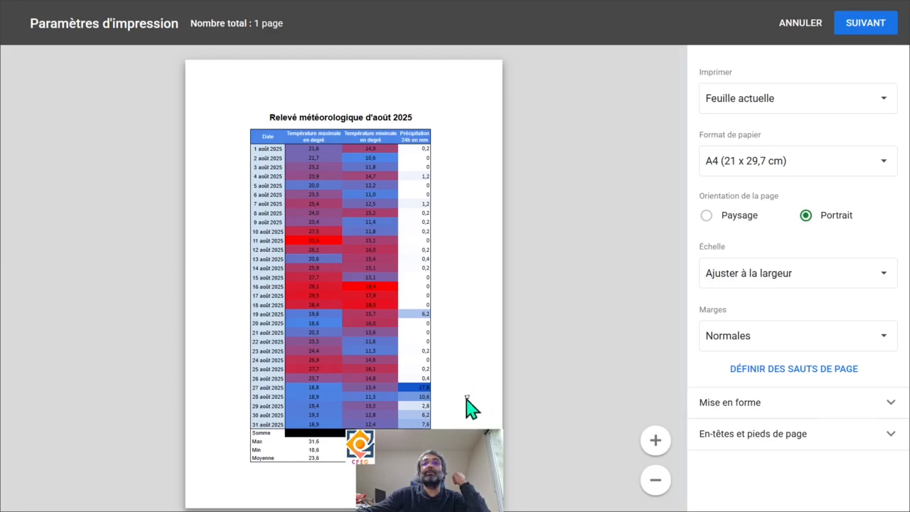
pyautogui.click(802, 26)
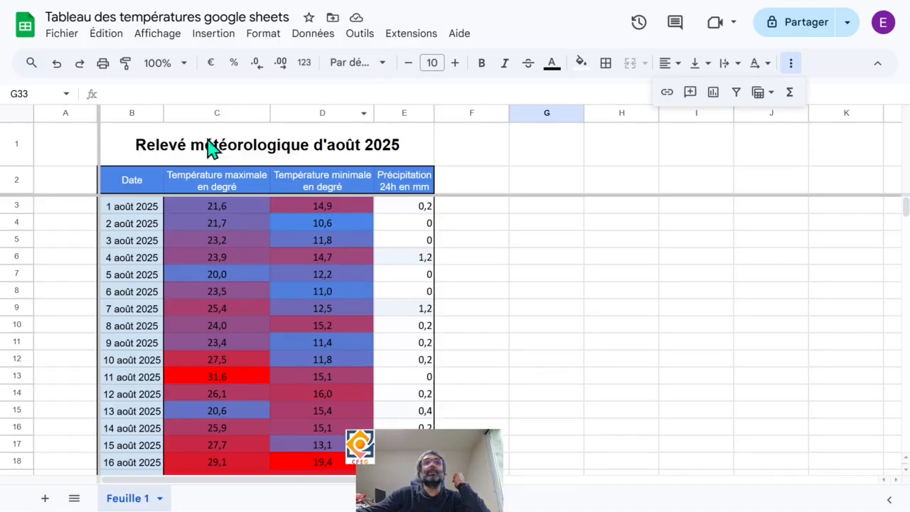
# Step: Select the table B1:E37 and set the print settings to print only the selected cells
pyautogui.moveTo(242, 160); pyautogui.dragTo(306, 369)
pyautogui.click(104, 65)
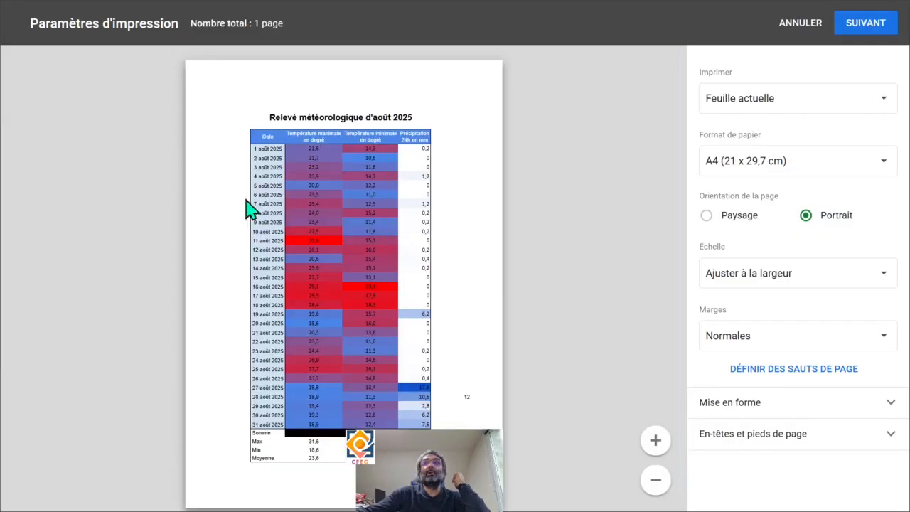
pyautogui.click(825, 106)
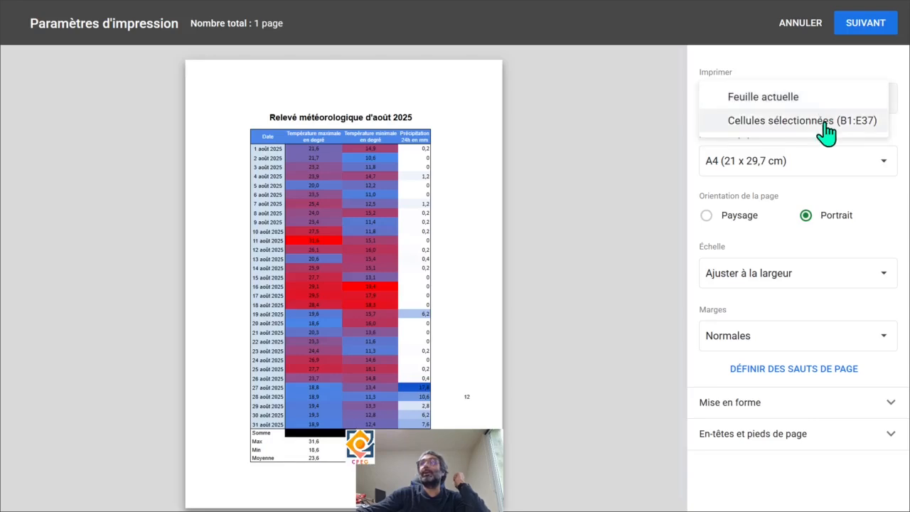
pyautogui.click(825, 125)
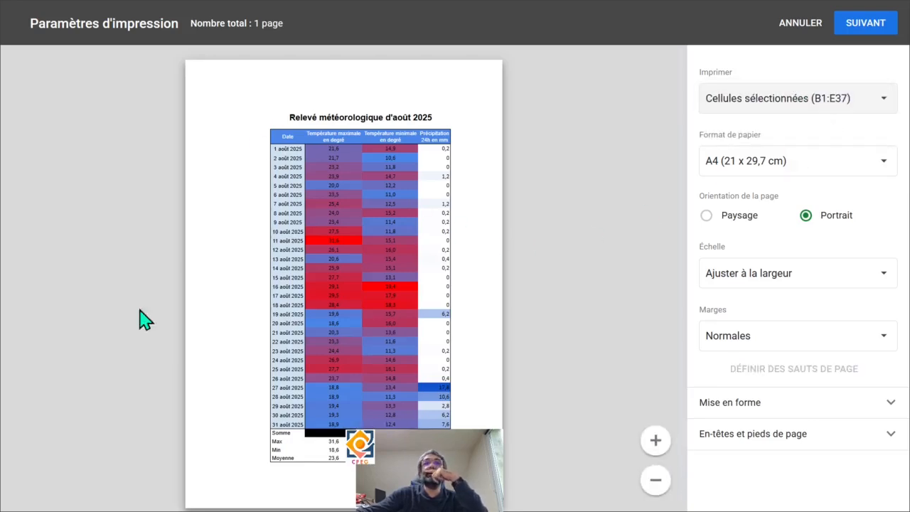